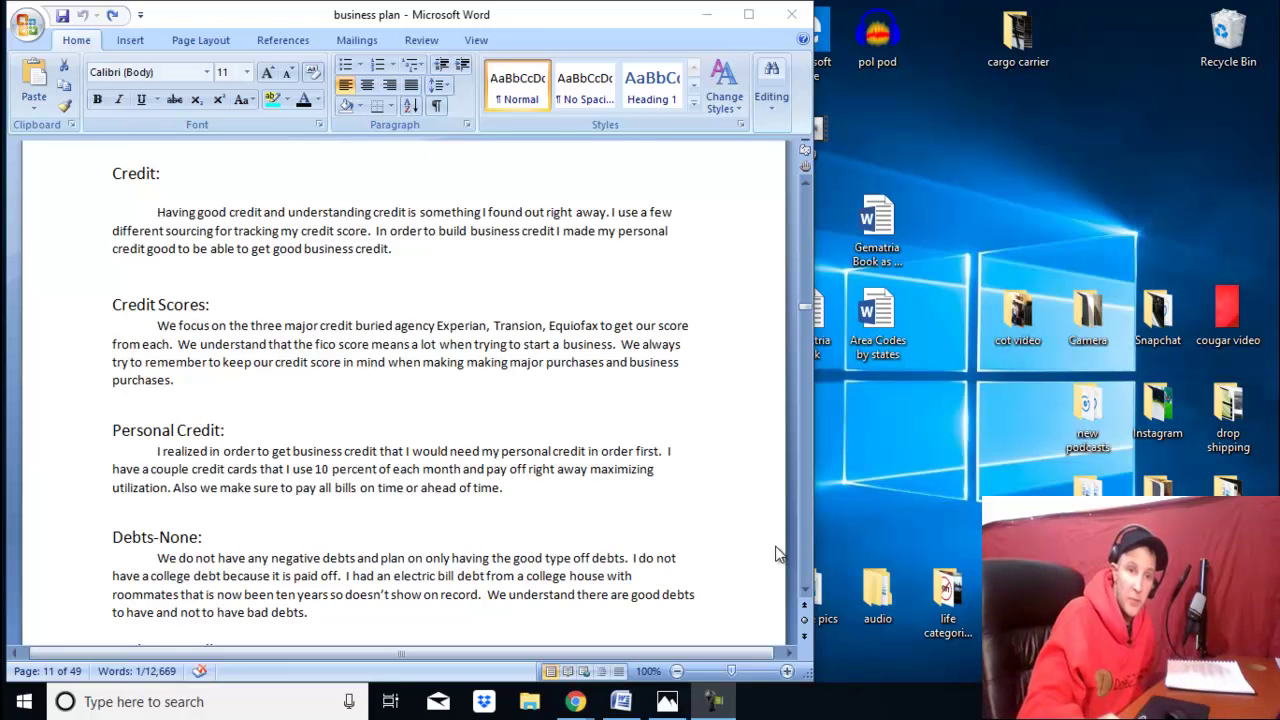
{"action": "scroll", "coordinate": [672, 556], "scroll_direction": "down", "scroll_amount": 2}
{"action": "scroll", "coordinate": [674, 556], "scroll_direction": "down", "scroll_amount": 2}
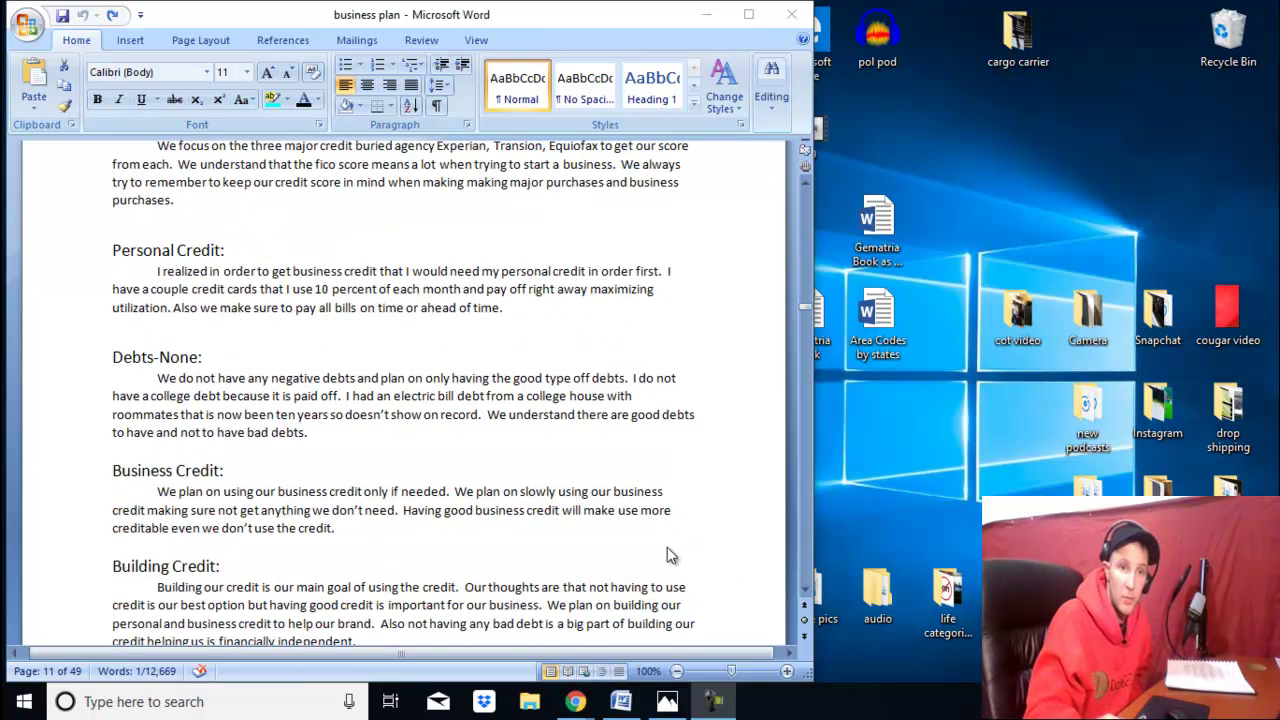
{"action": "scroll", "coordinate": [667, 556], "scroll_direction": "down", "scroll_amount": 1}
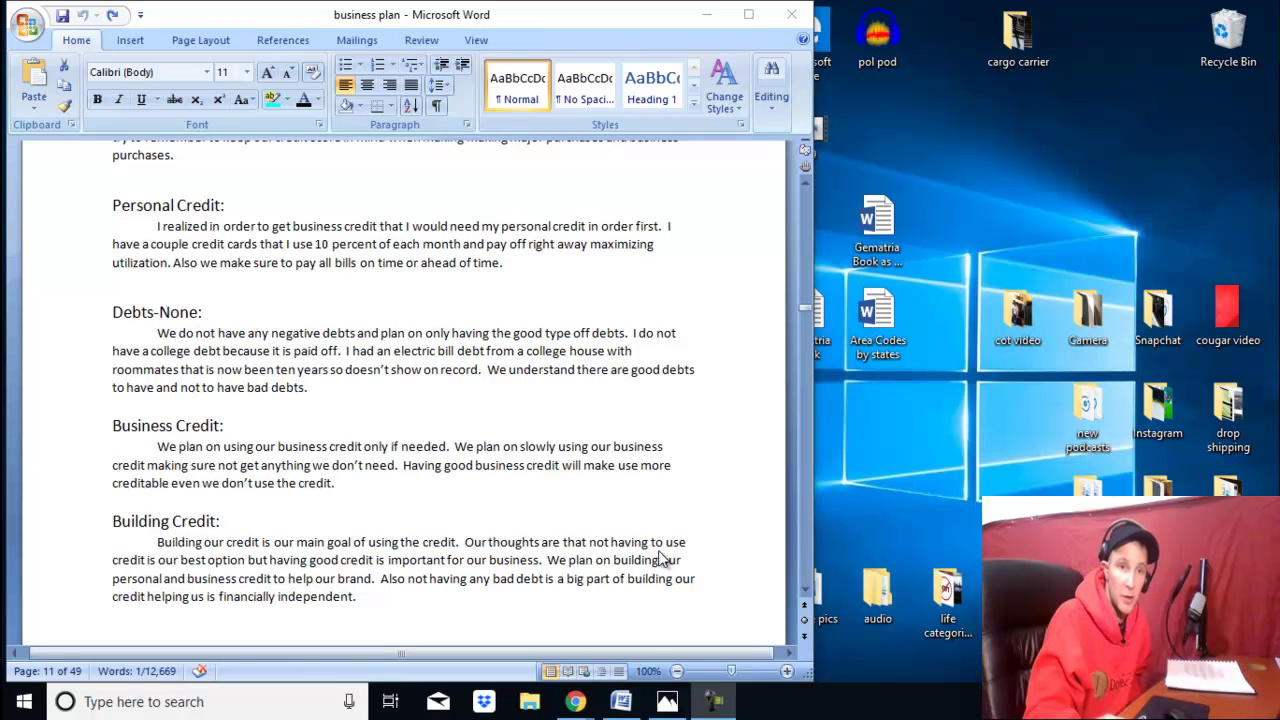
{"action": "scroll", "coordinate": [660, 557], "scroll_direction": "down", "scroll_amount": 1}
{"action": "scroll", "coordinate": [660, 557], "scroll_direction": "down", "scroll_amount": 1}
{"action": "scroll", "coordinate": [659, 558], "scroll_direction": "up", "scroll_amount": 1}
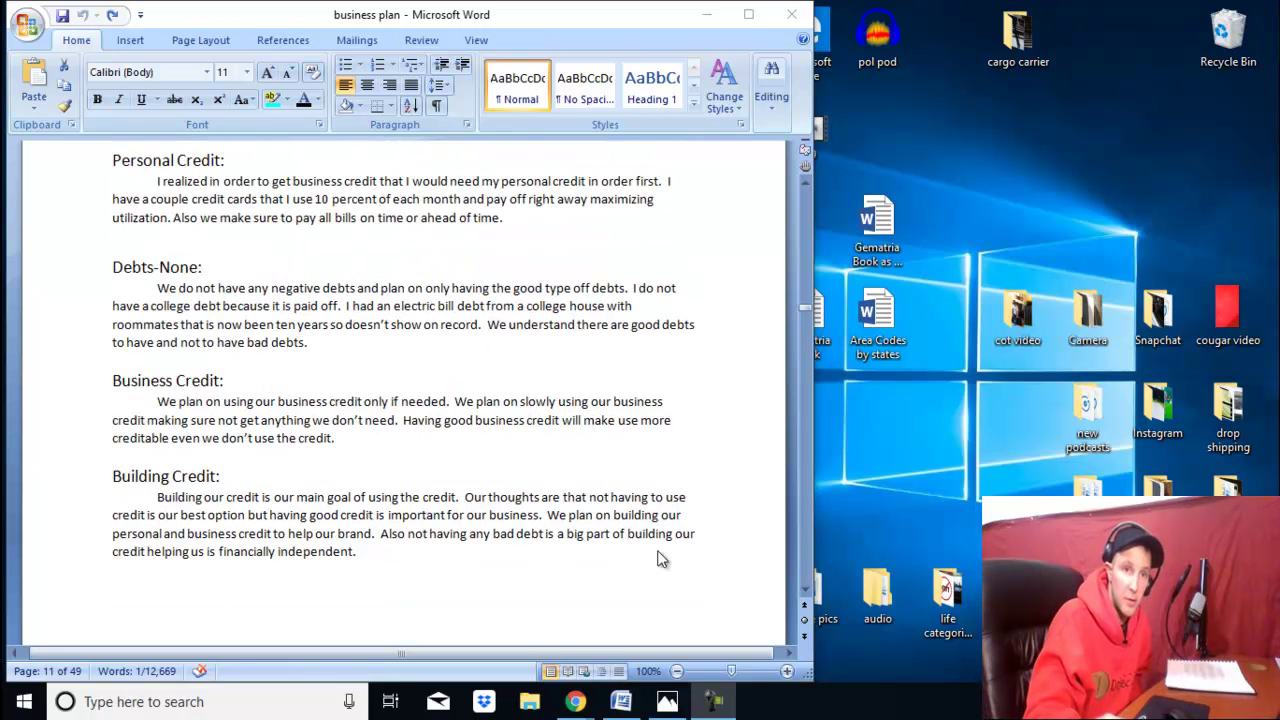
{"action": "scroll", "coordinate": [659, 559], "scroll_direction": "up", "scroll_amount": 1}
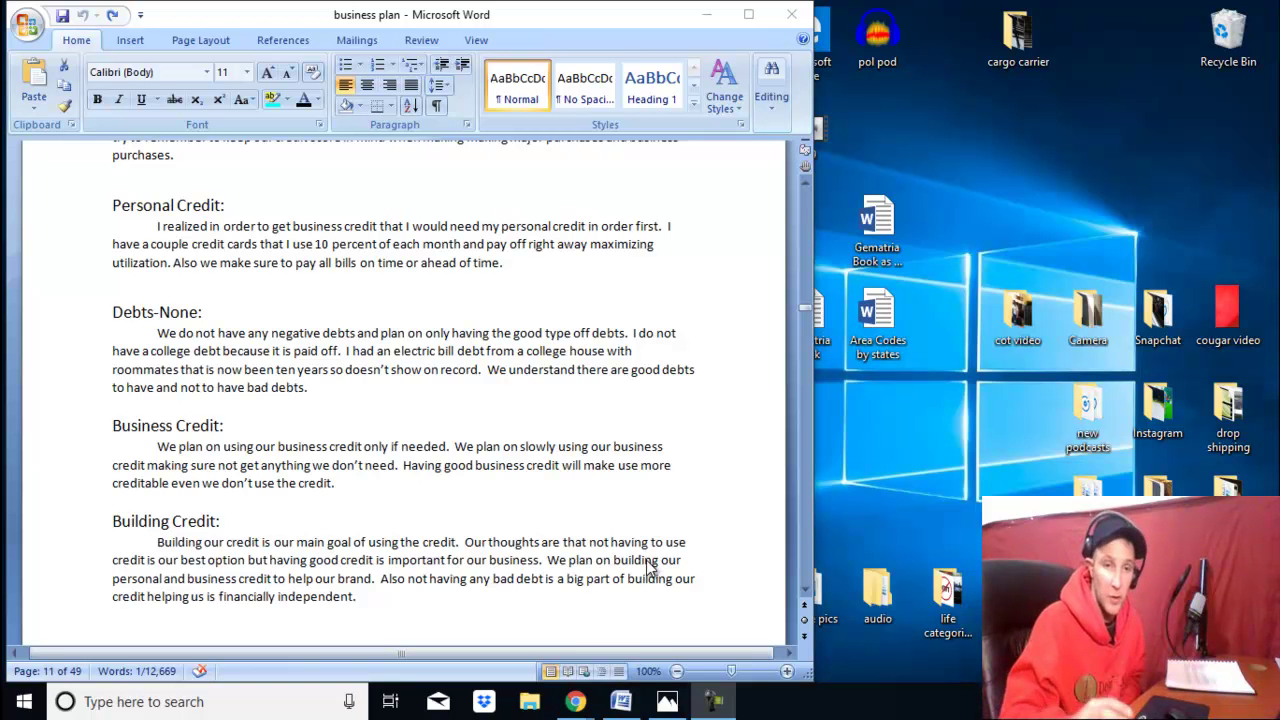
{"action": "scroll", "coordinate": [371, 484], "scroll_direction": "down", "scroll_amount": 1}
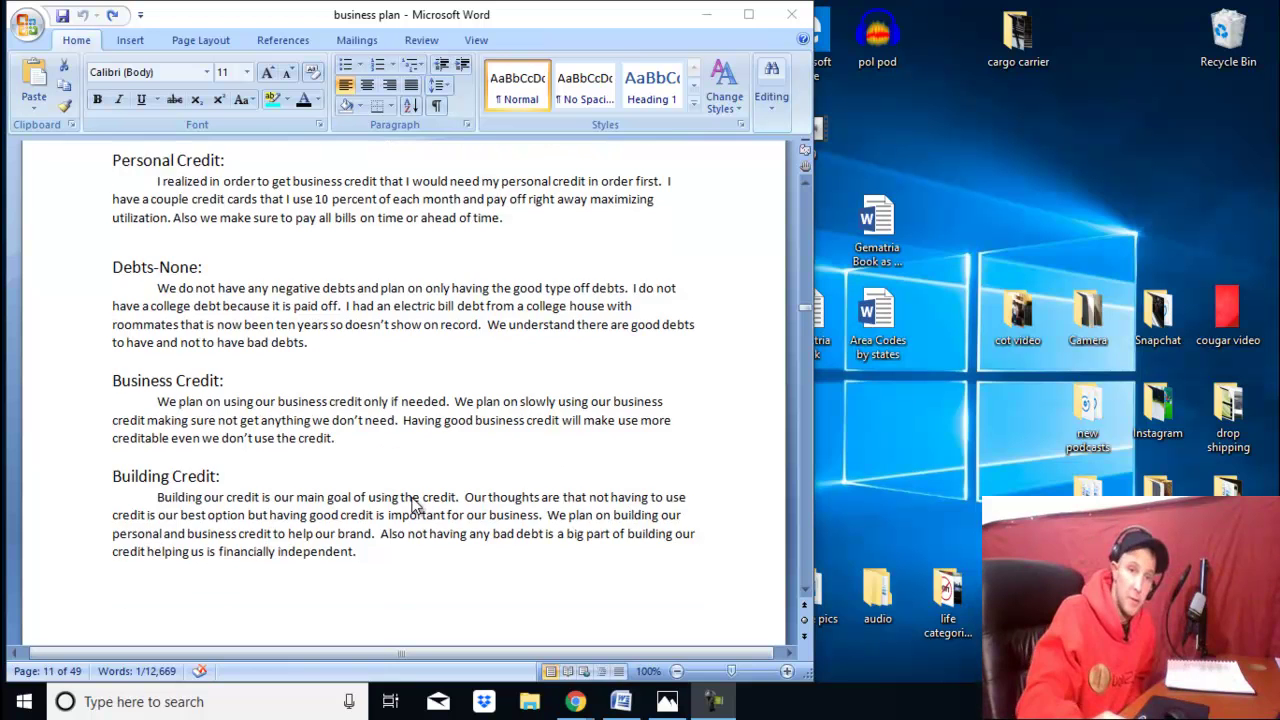
{"action": "scroll", "coordinate": [424, 514], "scroll_direction": "down", "scroll_amount": 1}
{"action": "scroll", "coordinate": [425, 513], "scroll_direction": "up", "scroll_amount": 1}
{"action": "scroll", "coordinate": [425, 514], "scroll_direction": "up", "scroll_amount": 1}
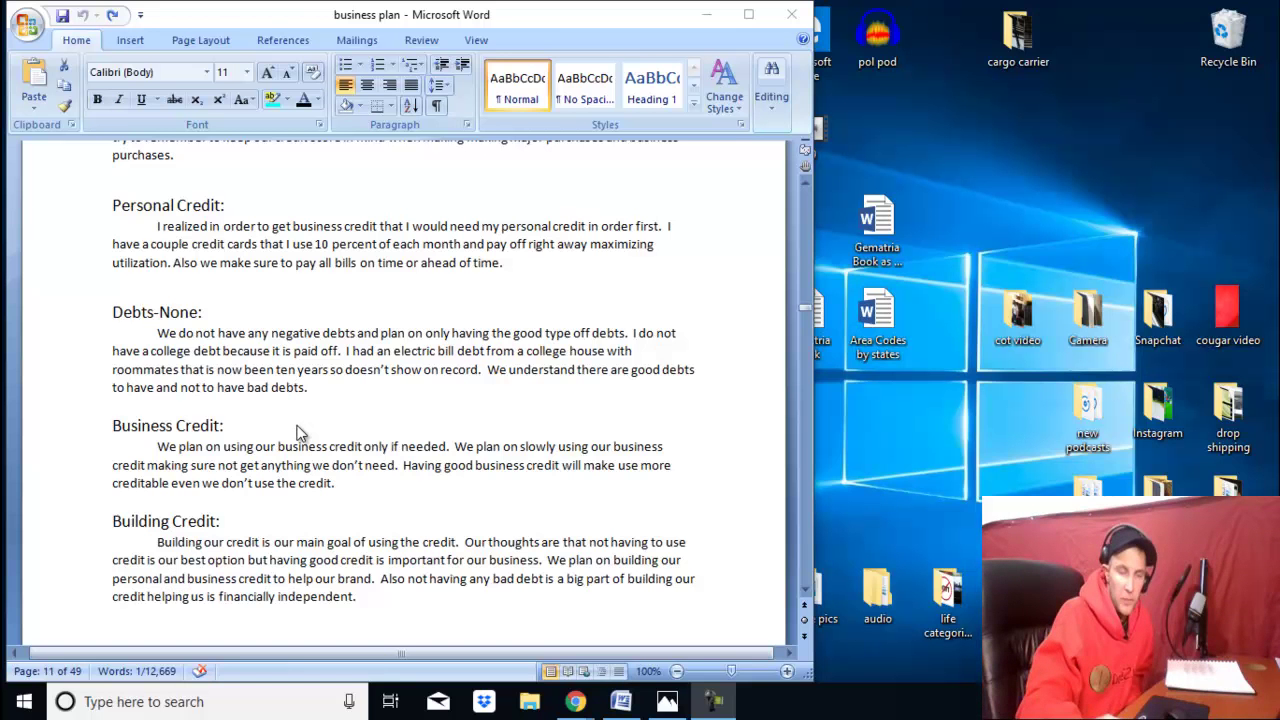
{"action": "scroll", "coordinate": [296, 432], "scroll_direction": "down", "scroll_amount": 1}
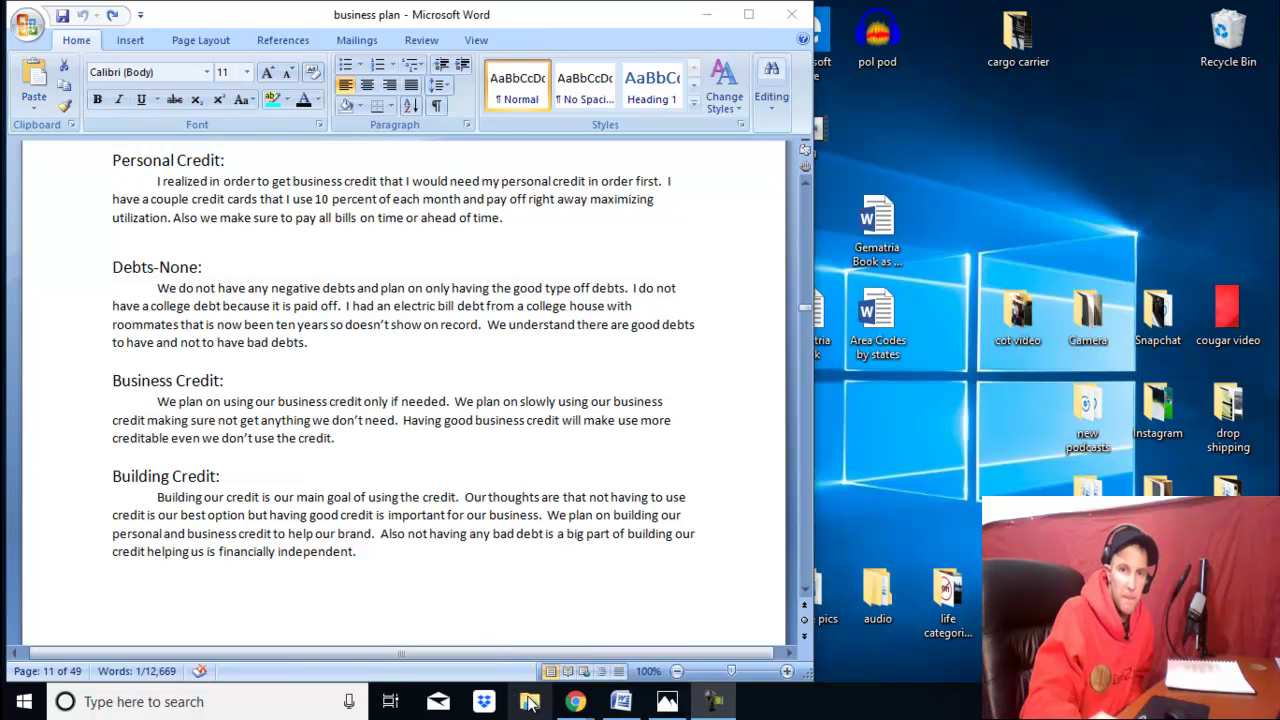
{"action": "mouse_move", "coordinate": [666, 702]}
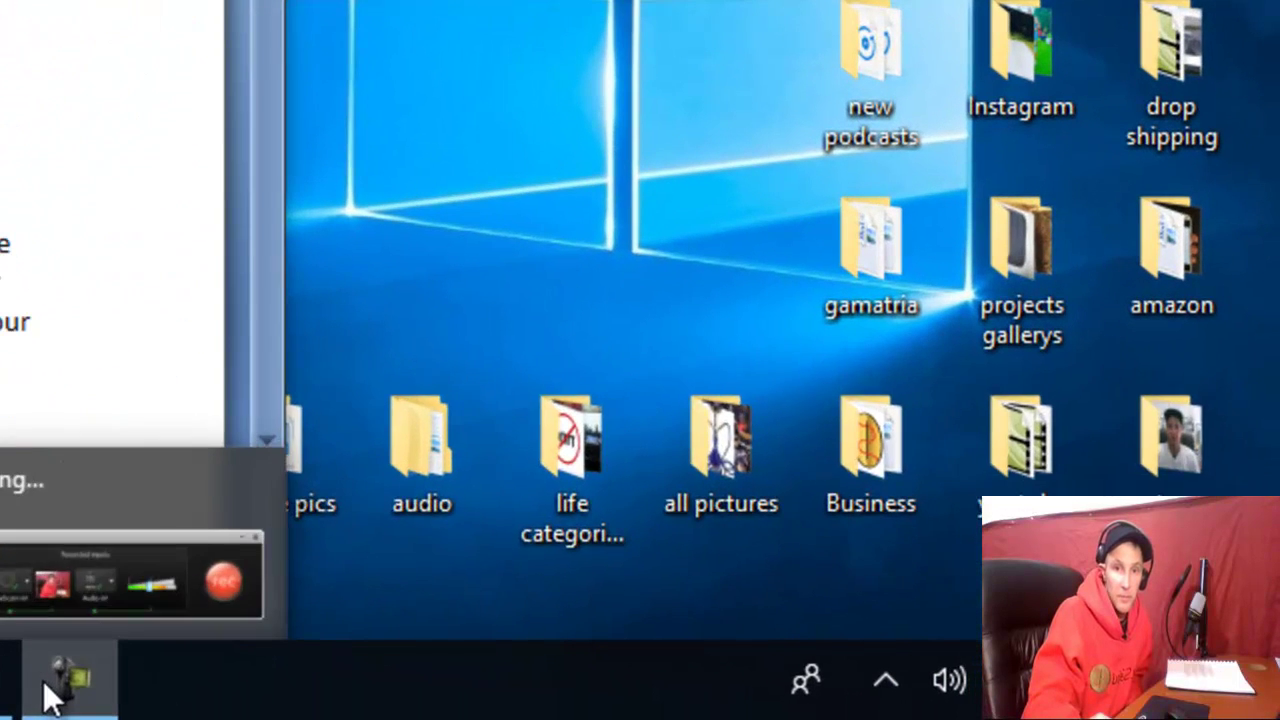
Step: Restore the Debut Video Capture recorder showing elapsed duration 0:02:43 over the document
{"action": "left_click", "coordinate": [137, 688]}
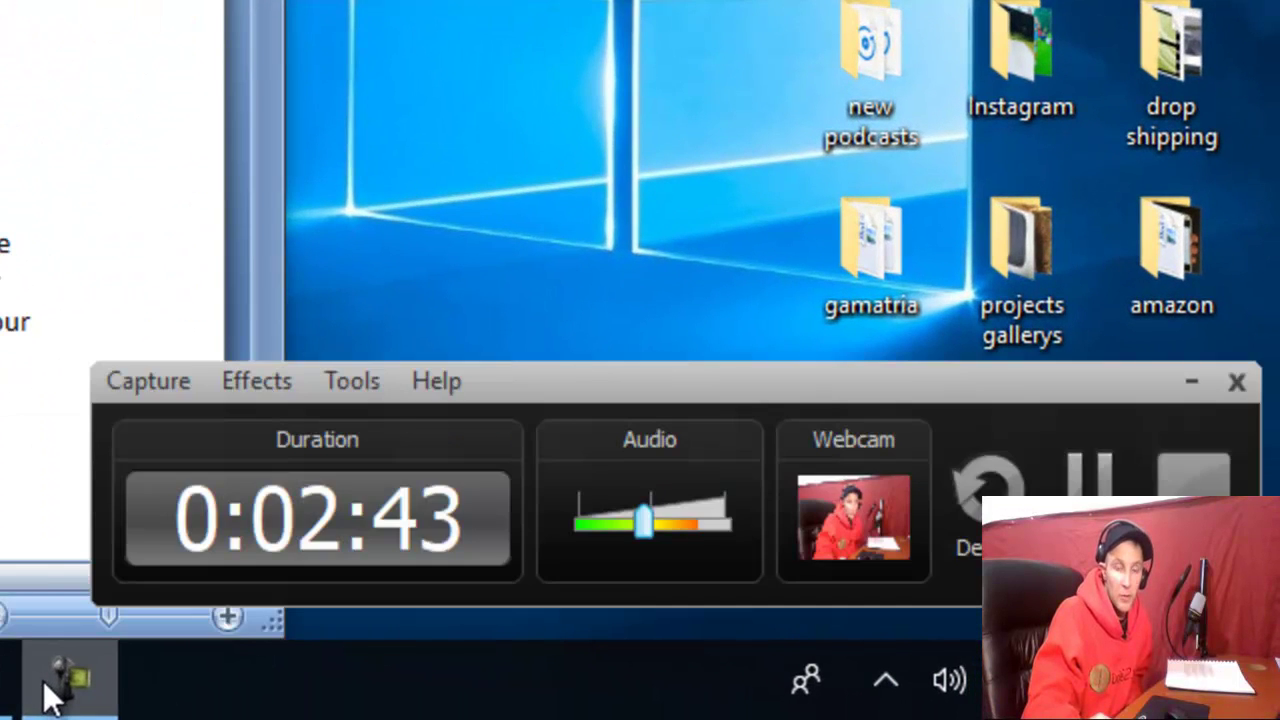